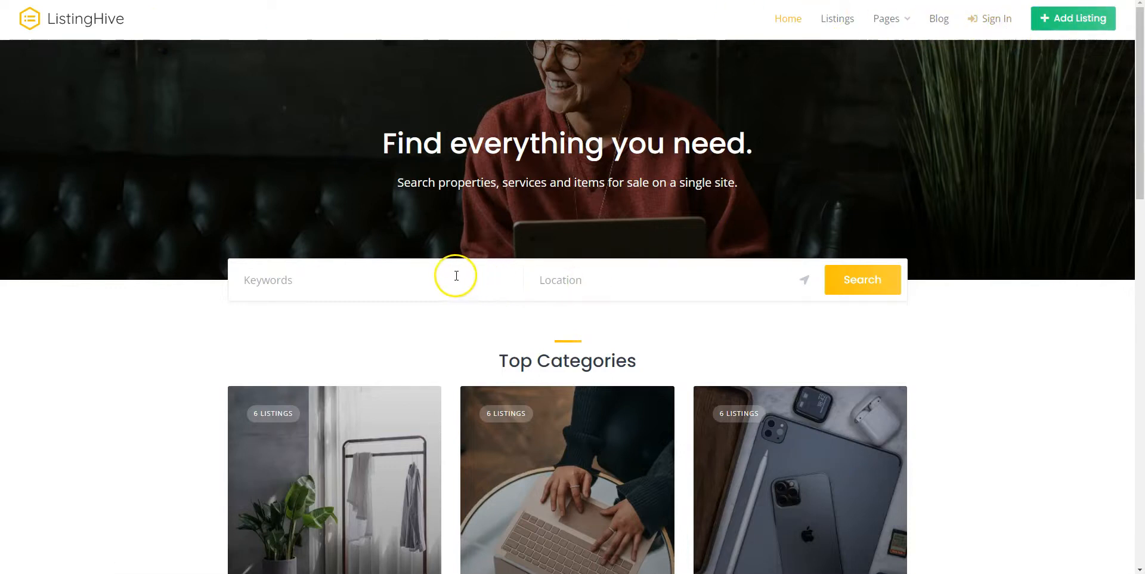
left_click(582, 281)
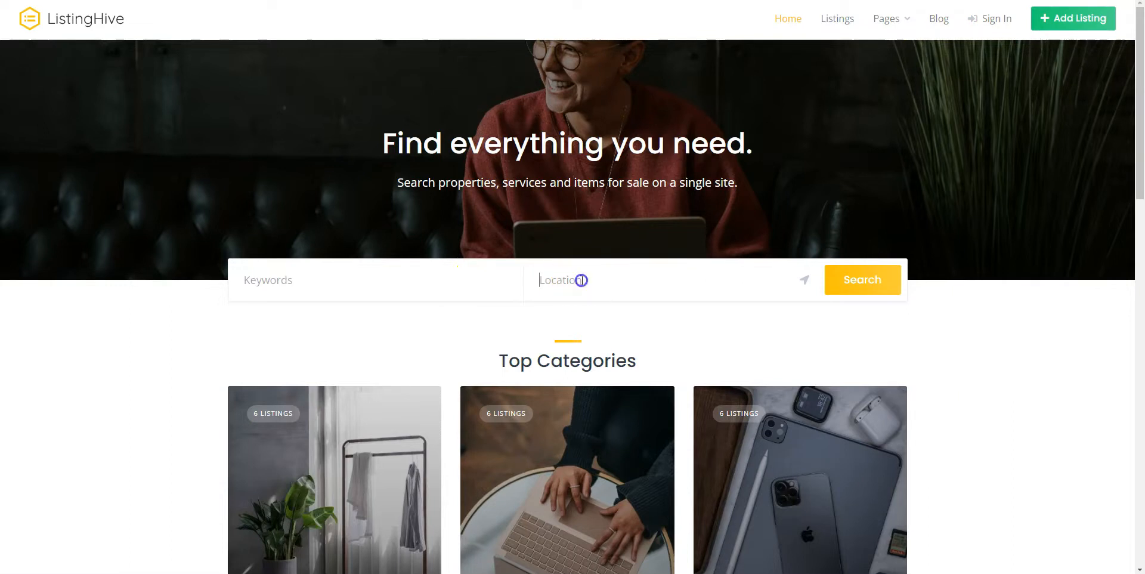
type("New")
key("BackSpace")
key("BackSpace")
key("BackSpace")
Review the listings and filters of the For Sale category on the demo site and return to its home page.
scroll(599, 346, "down", 2)
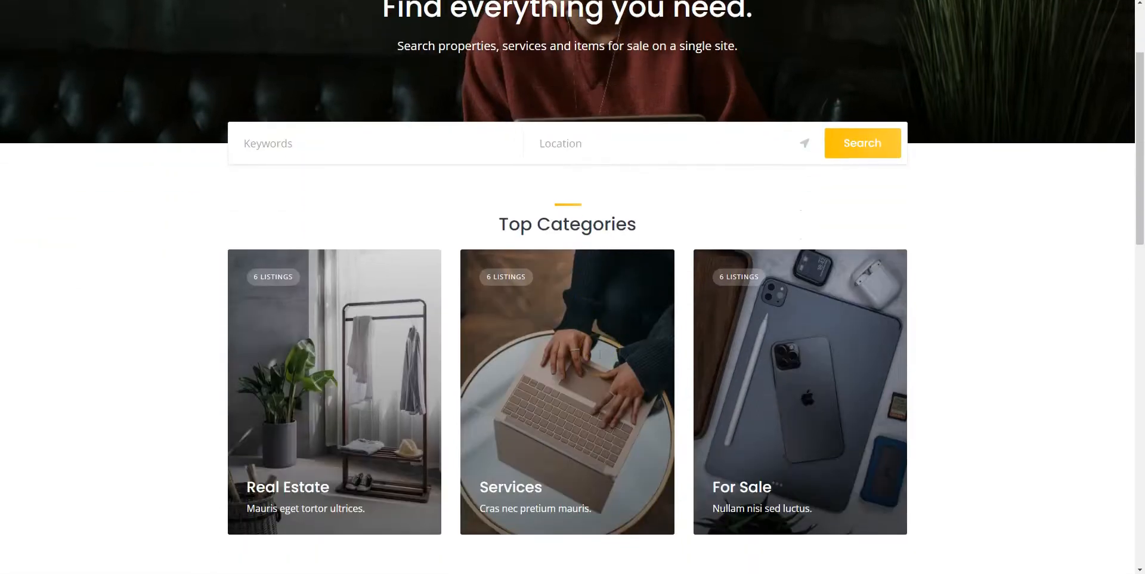
scroll(599, 359, "down", 1)
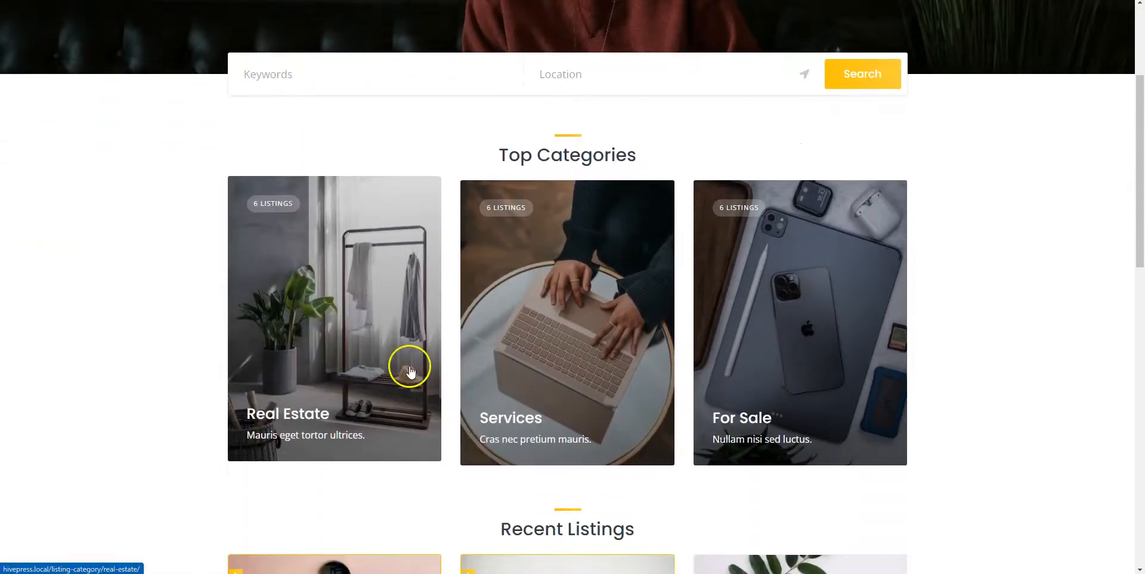
left_click(733, 349)
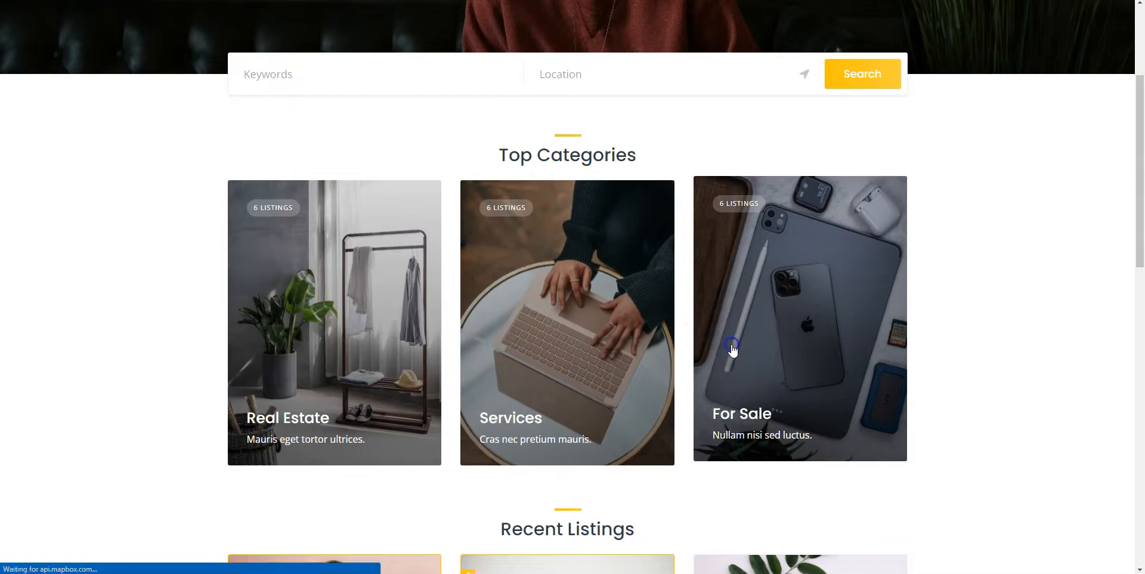
scroll(733, 350, "down", 3)
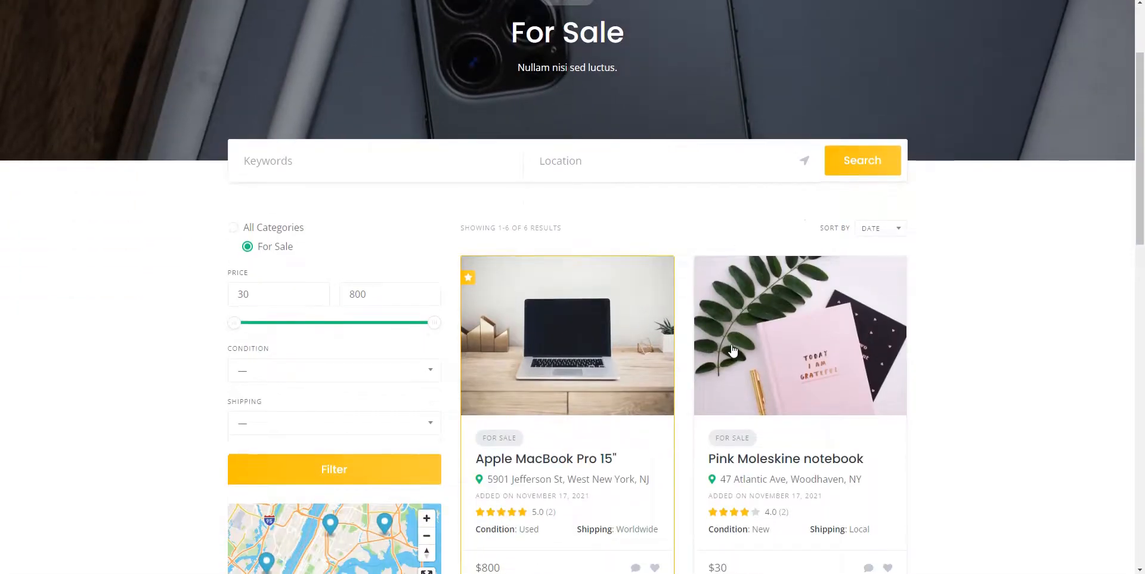
scroll(733, 350, "down", 6)
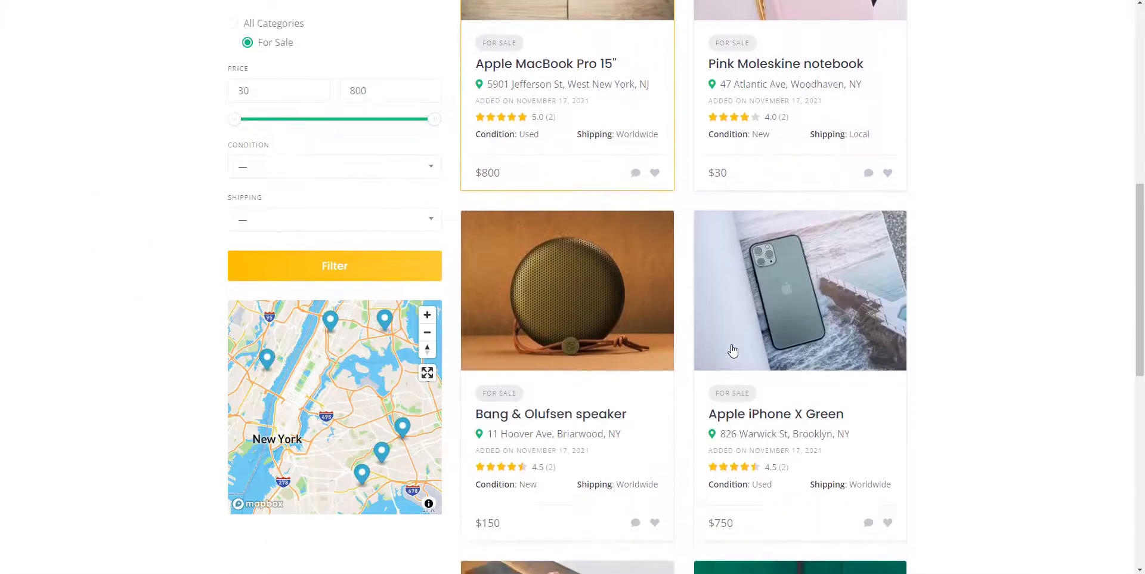
scroll(733, 350, "up", 3)
scroll(733, 350, "up", 6)
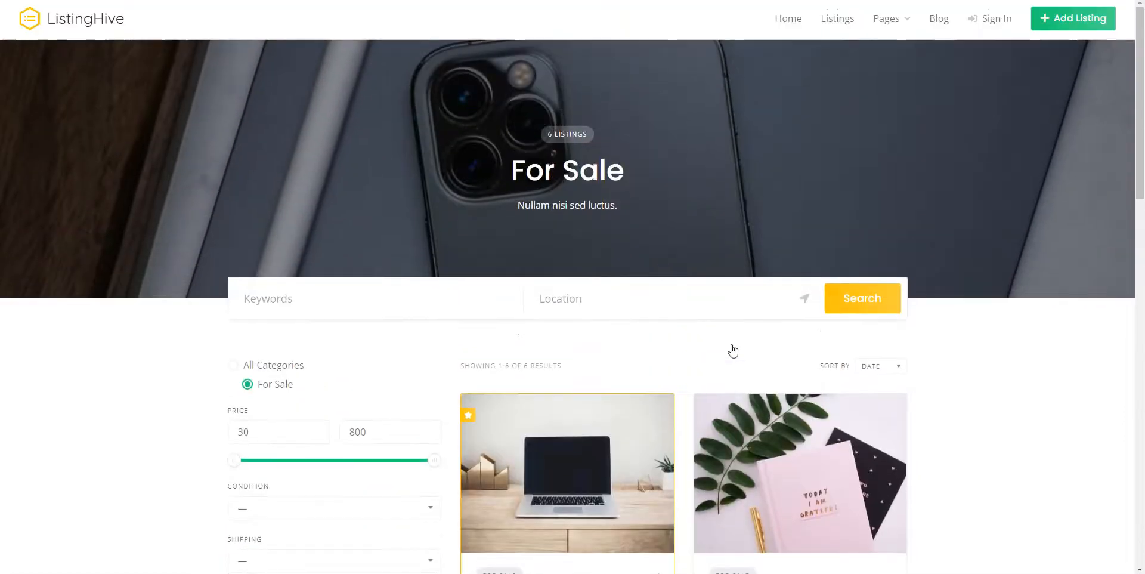
left_click(114, 21)
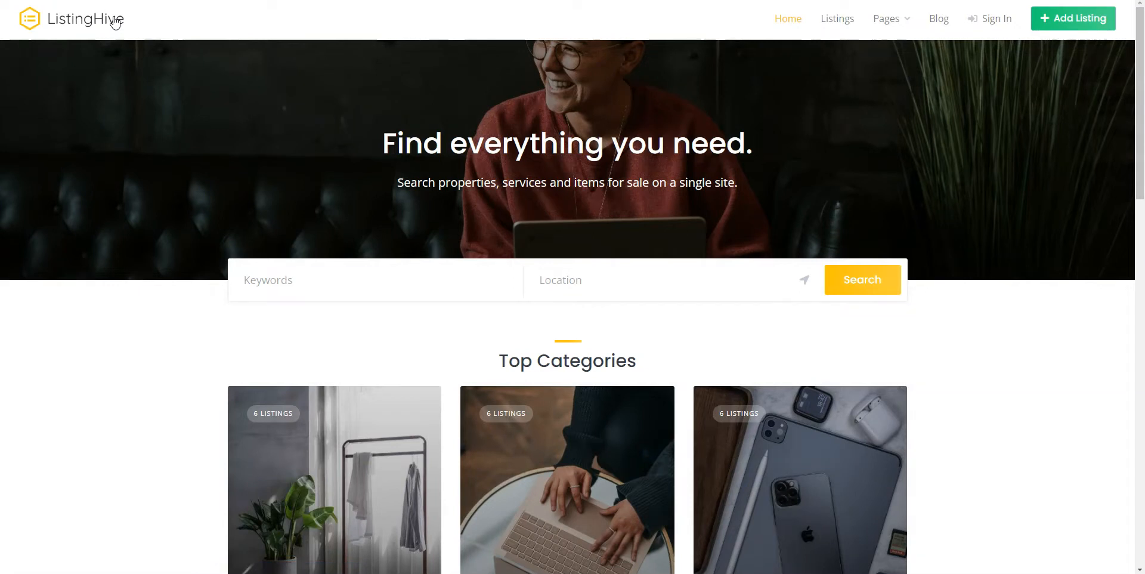
In the WordPress admin, find the ListingHive theme in the theme directory, install it and activate it.
left_click(66, 34)
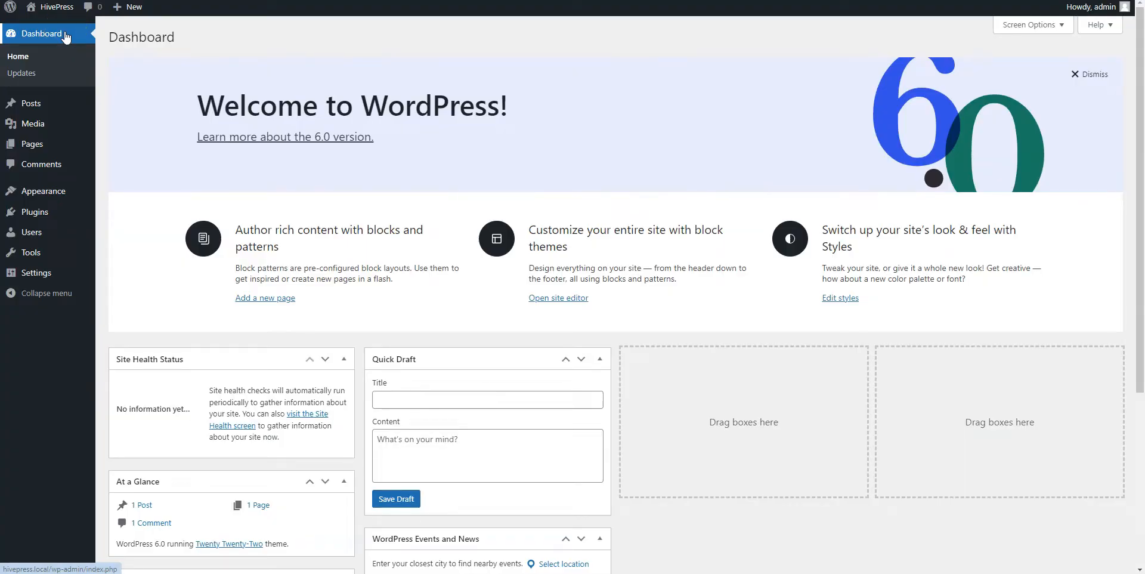
left_click(134, 191)
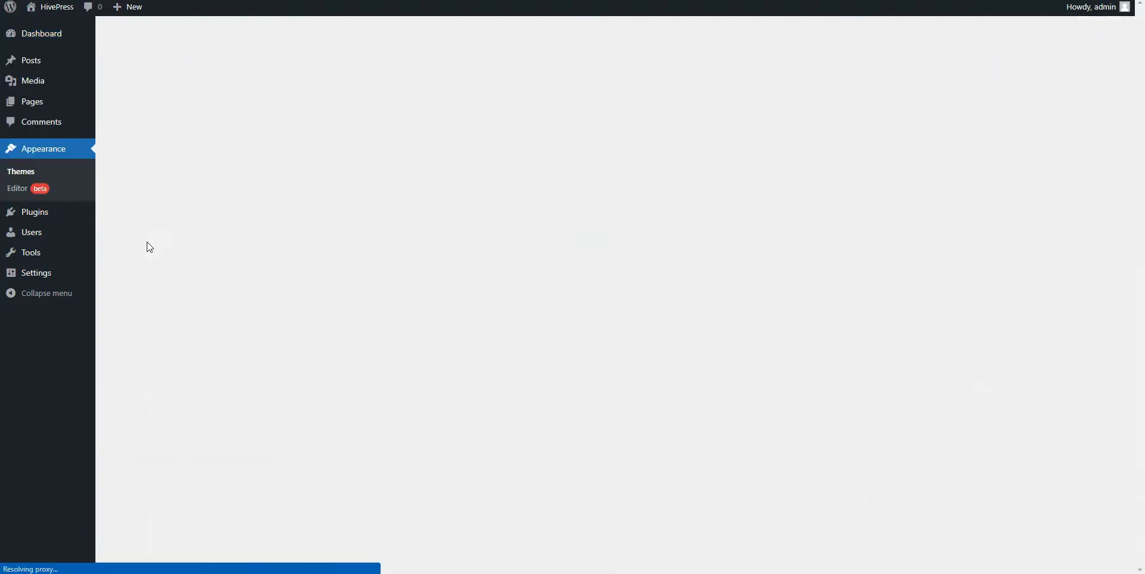
left_click(217, 37)
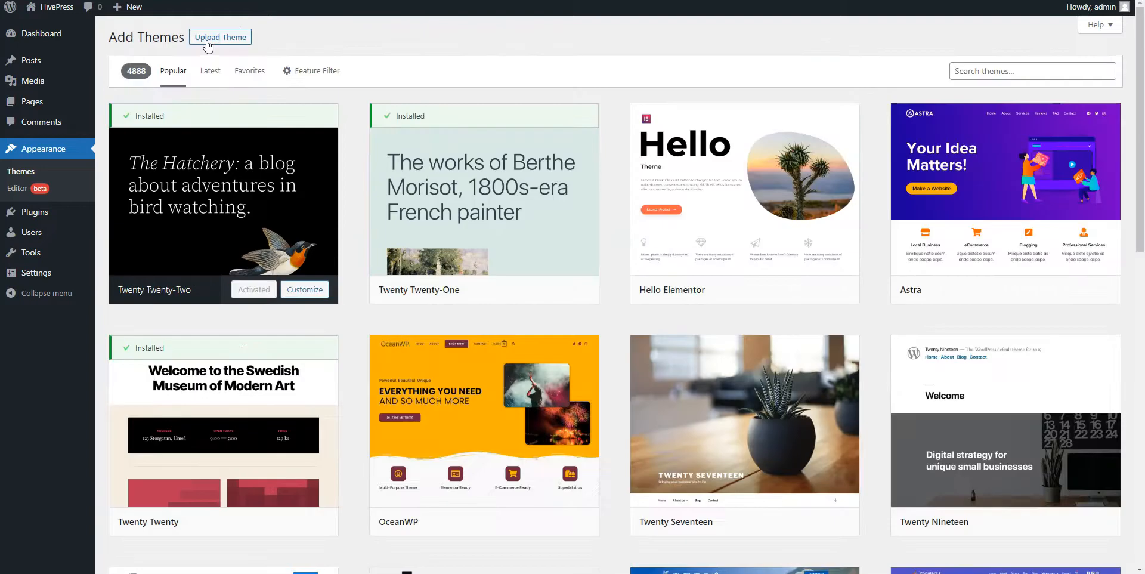
left_click(976, 72)
type("Listing")
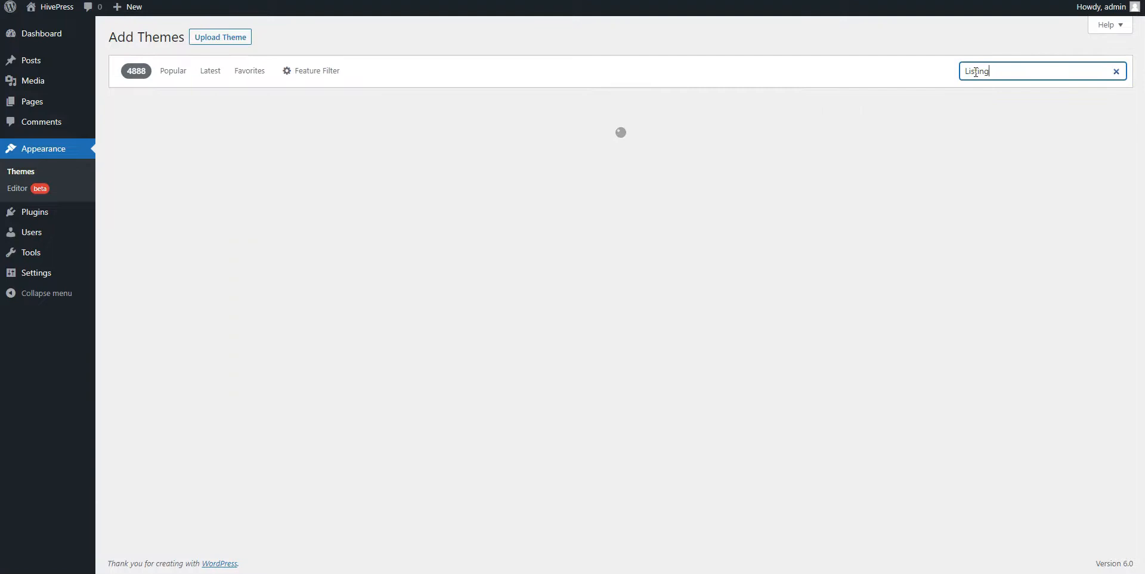
type("Hive")
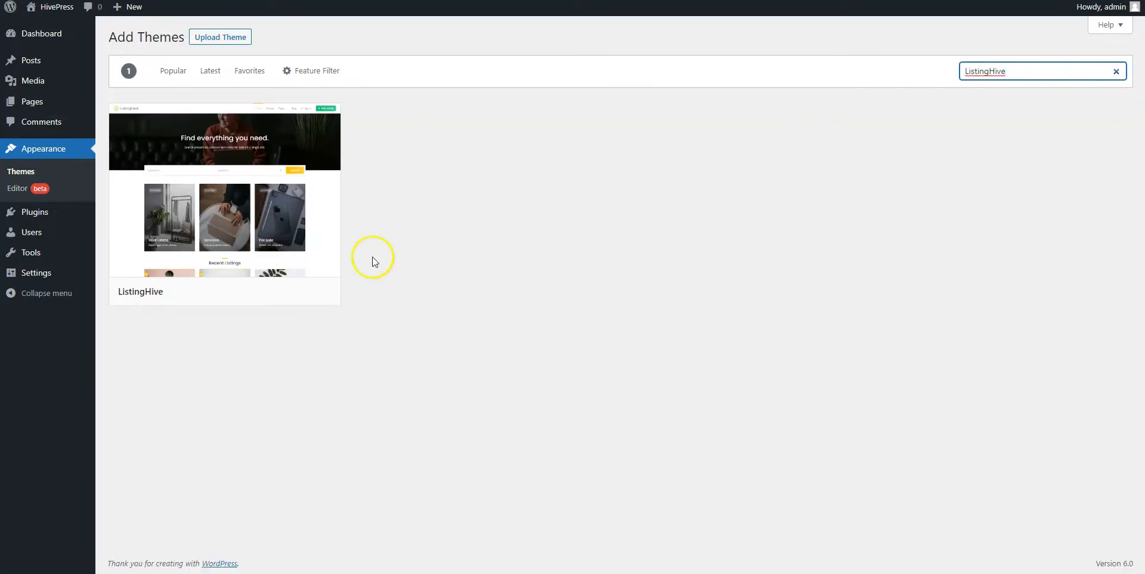
left_click(273, 292)
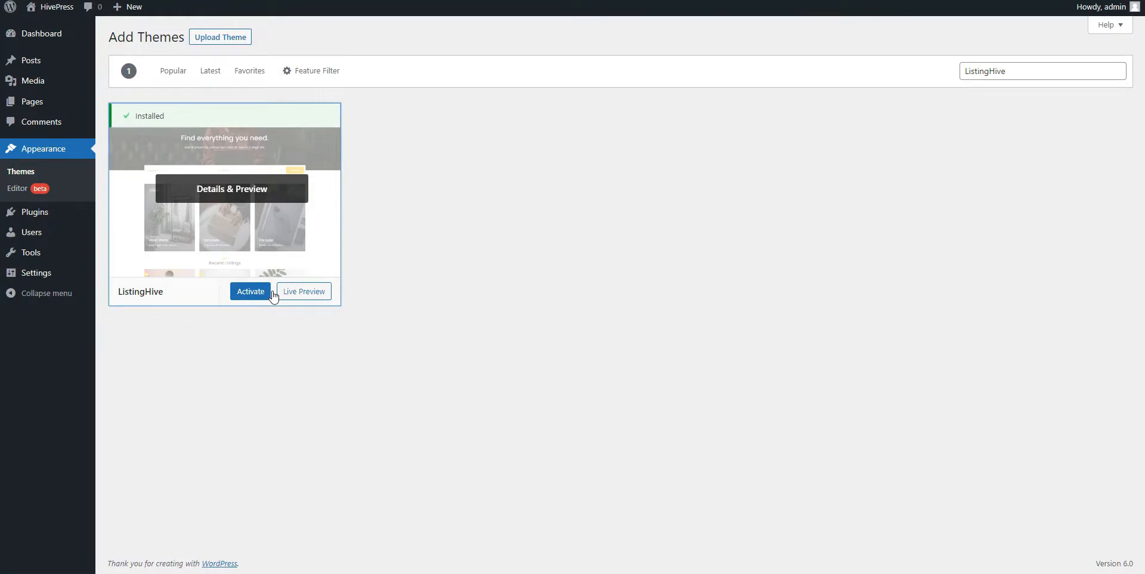
left_click(249, 292)
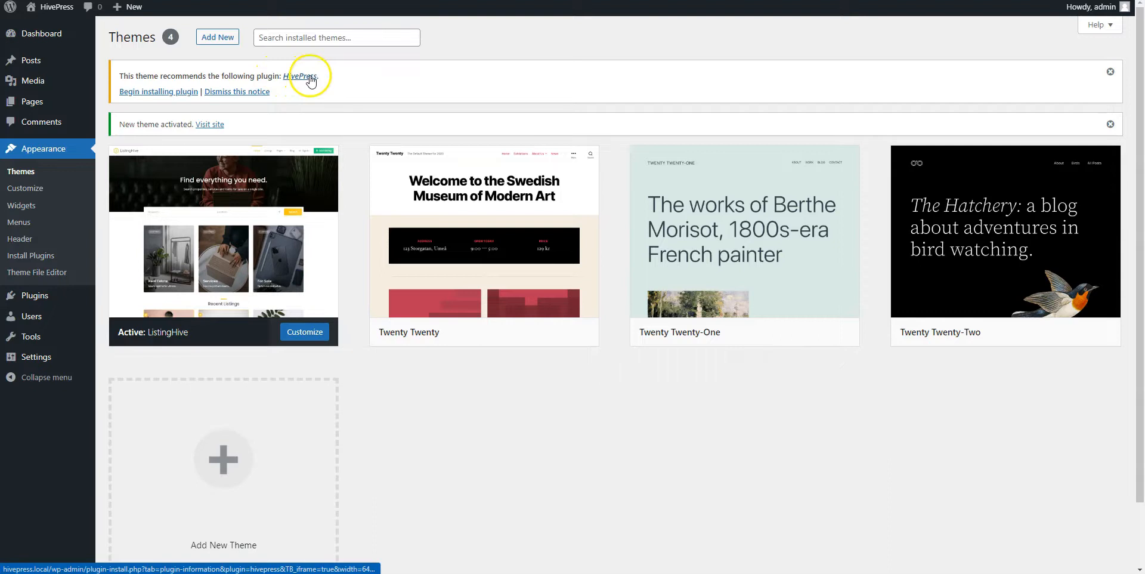
Install and activate the HivePress plugin that the theme recommends.
left_click(185, 93)
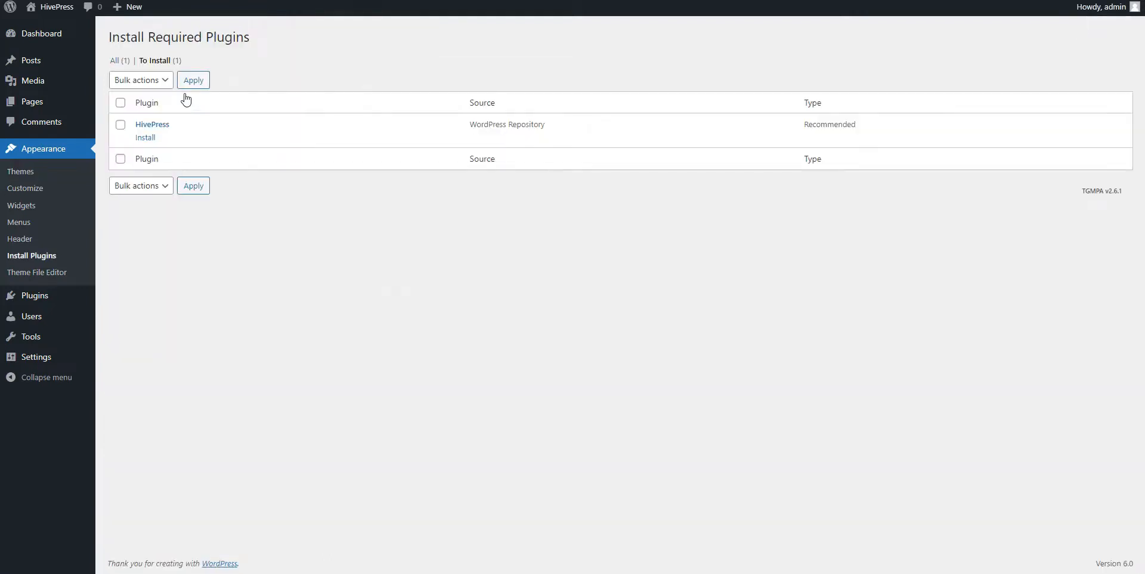
left_click(146, 137)
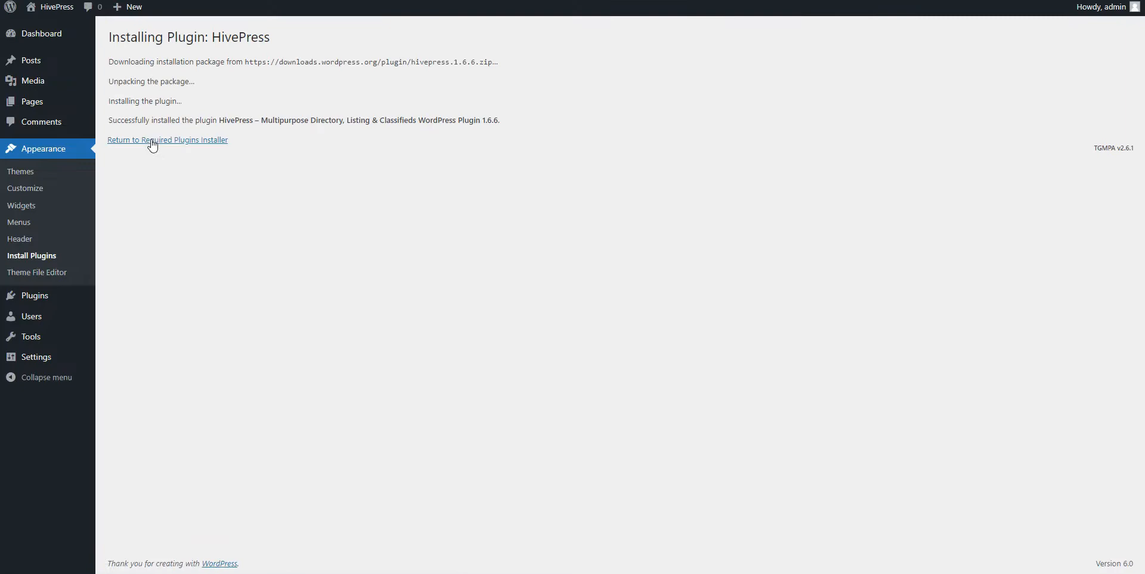
left_click(205, 141)
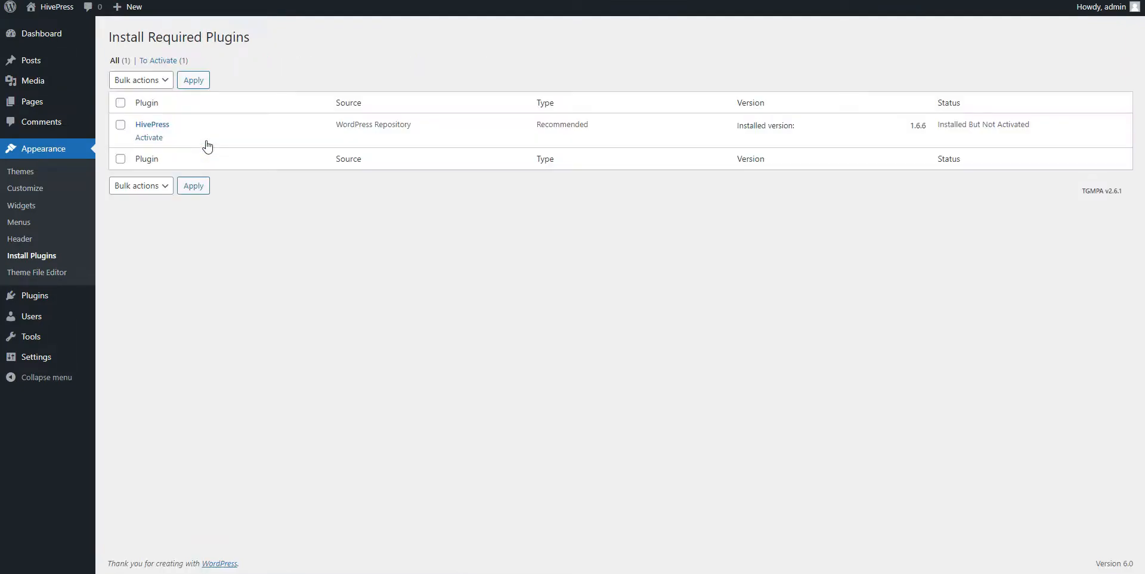
left_click(154, 140)
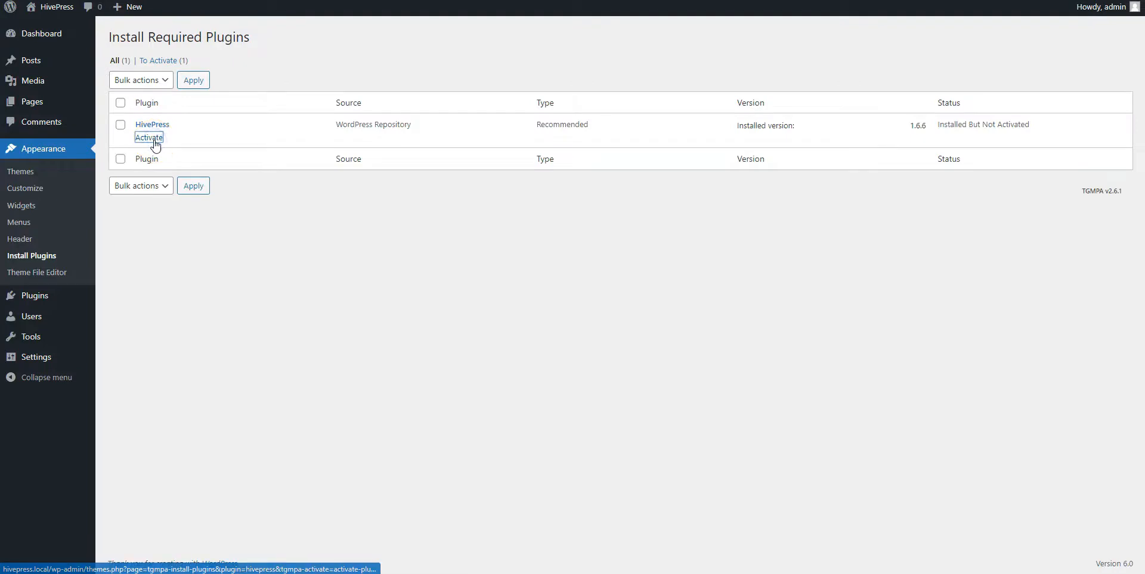
Download the ListingHive demo content files from the HivePress import article linked on the dashboard and return to the dashboard.
left_click(43, 37)
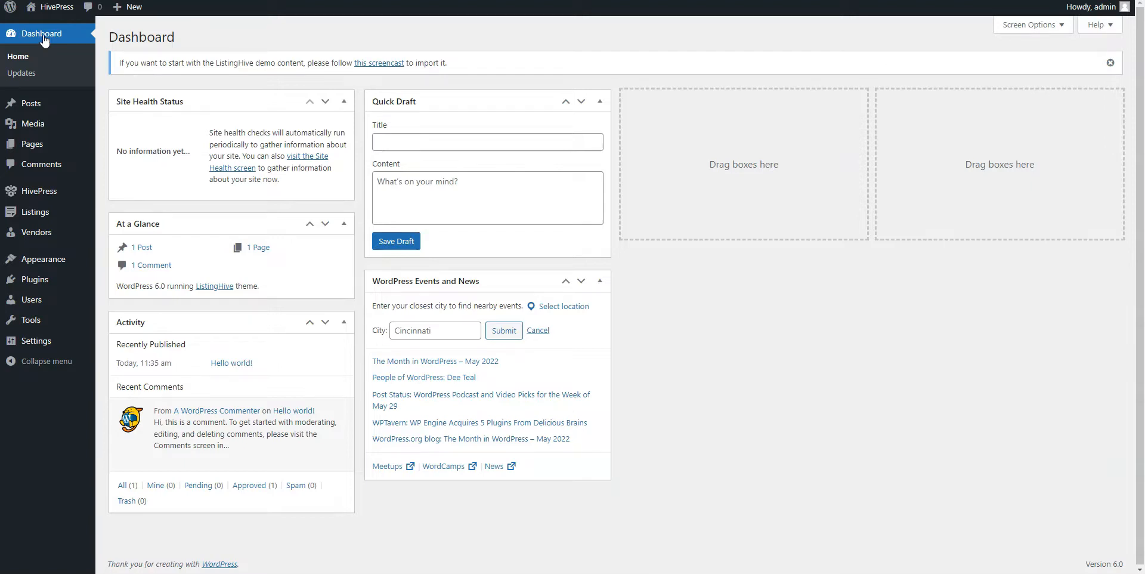
mouse_move(56, 191)
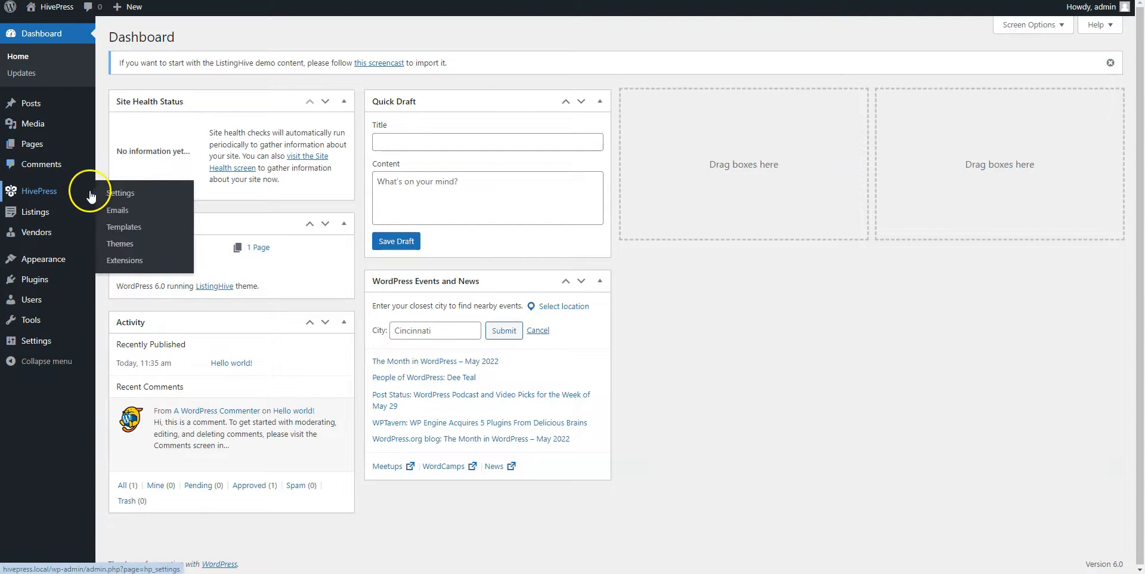
mouse_move(51, 212)
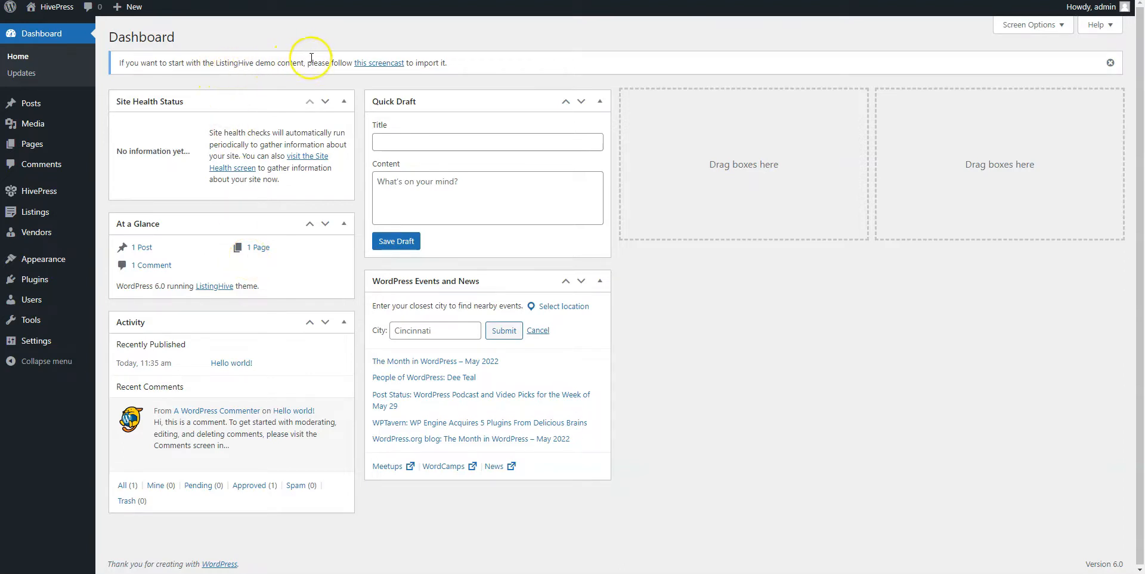
left_click(373, 65)
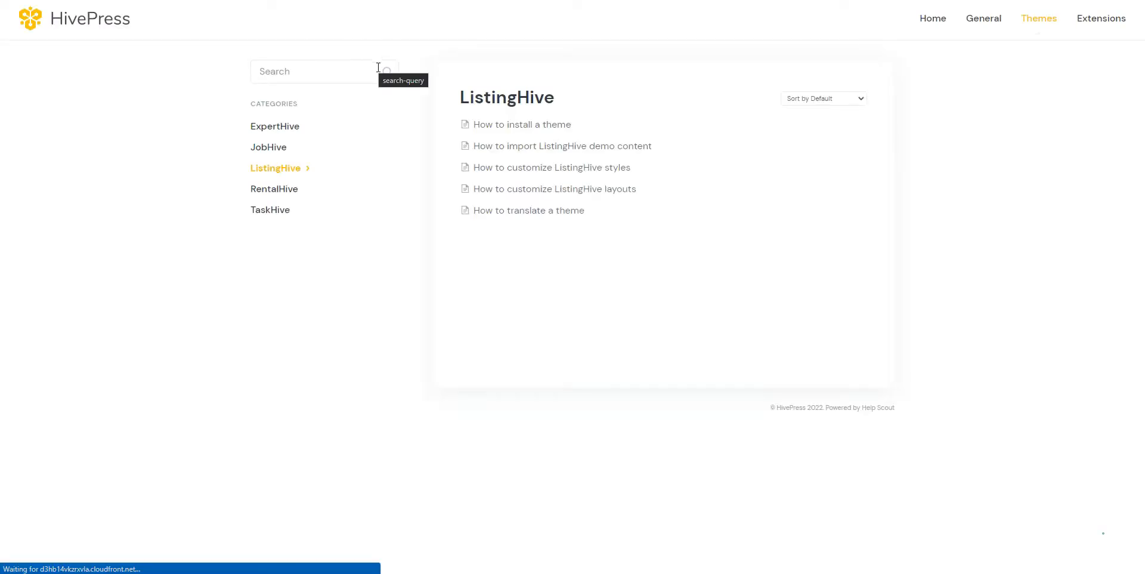
left_click(496, 148)
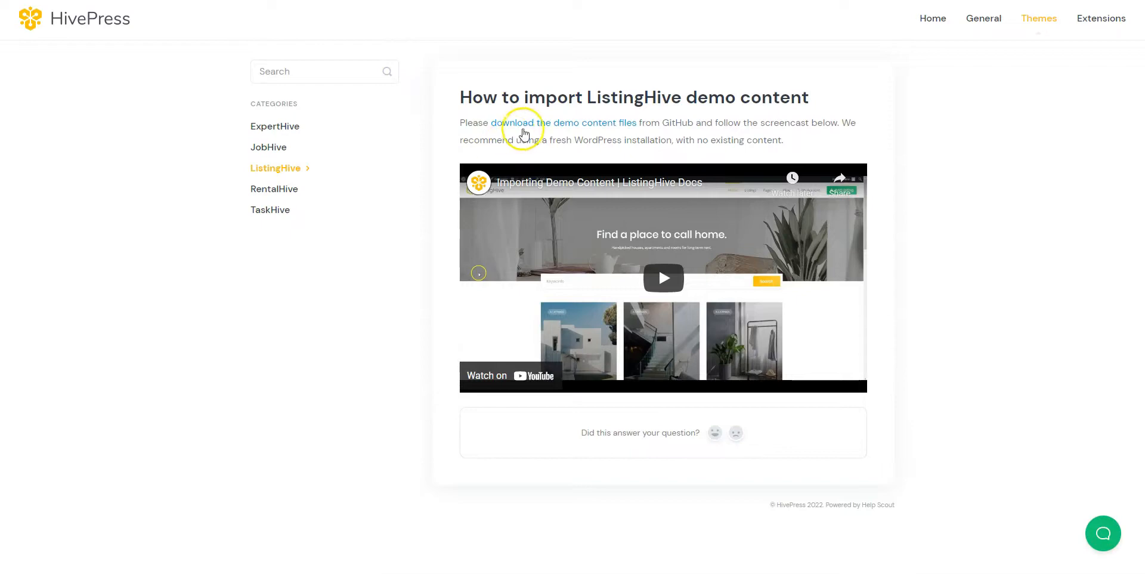
left_click(525, 124)
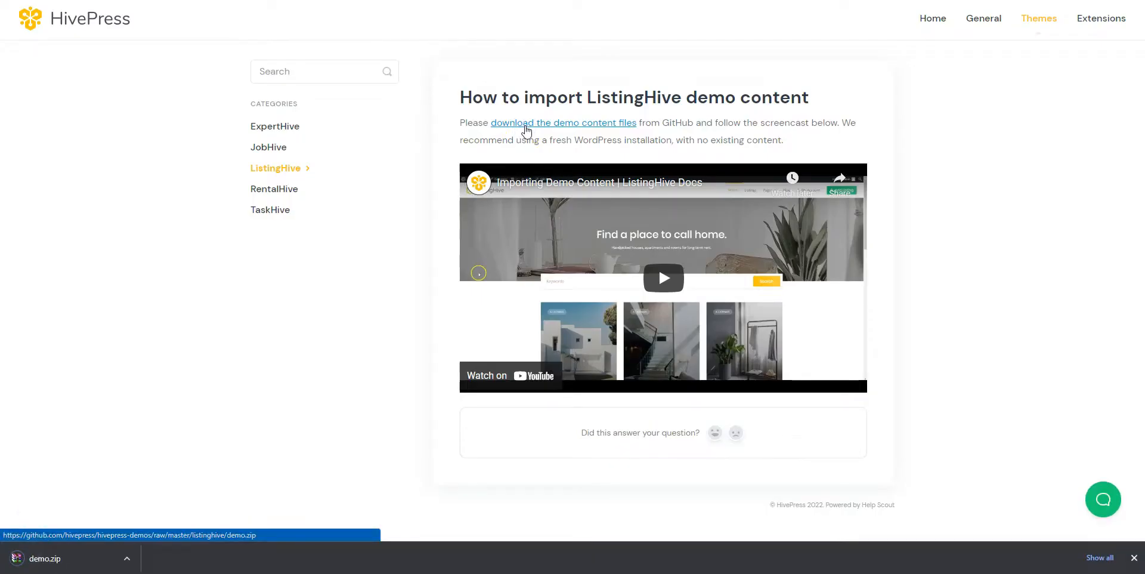
left_click(1136, 559)
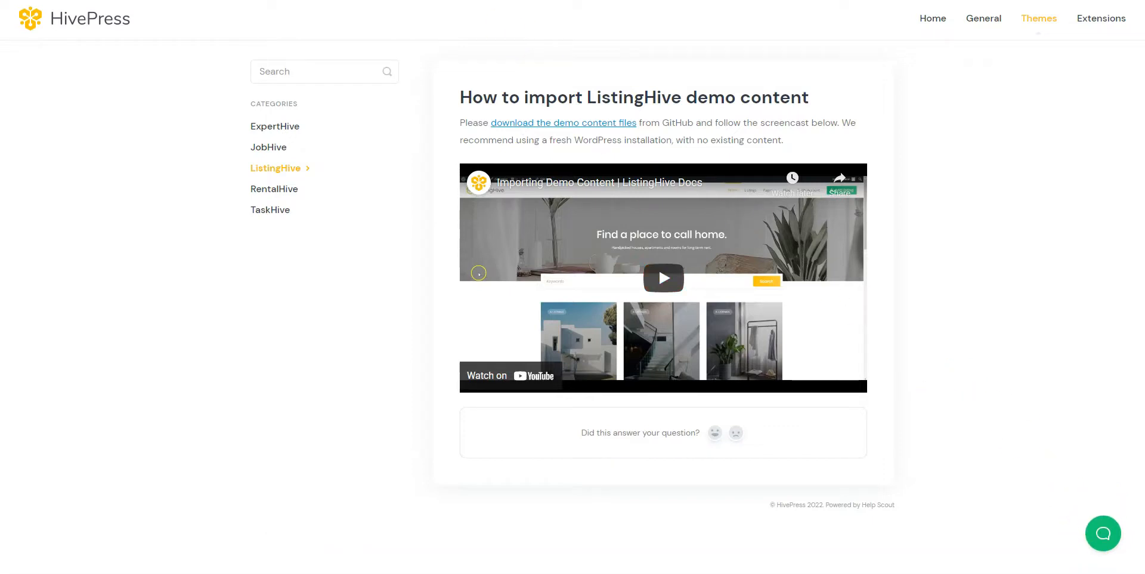
key("ctrl+w")
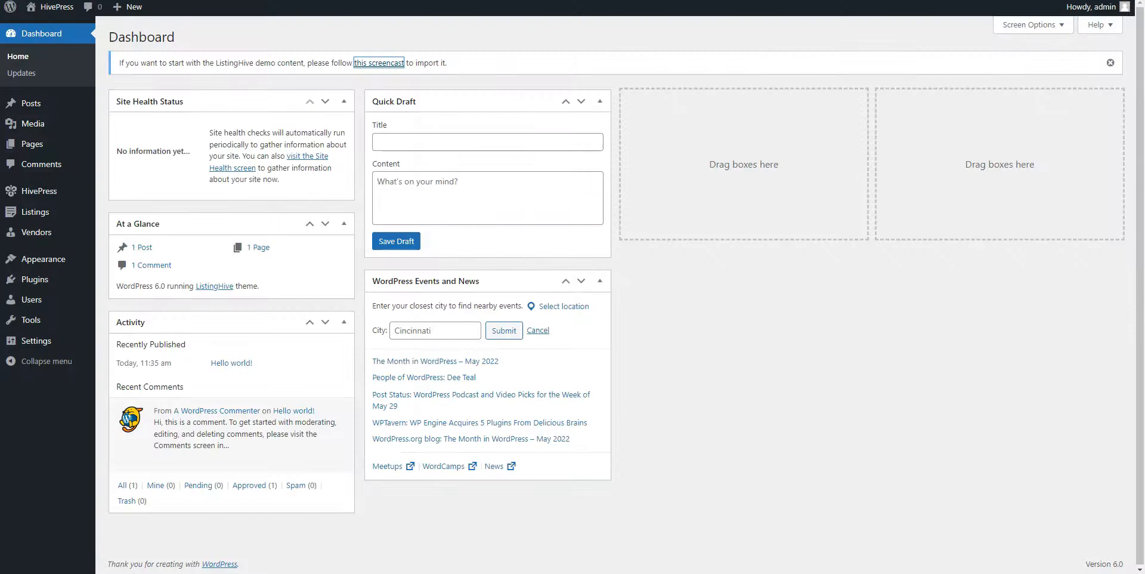
left_click(401, 130)
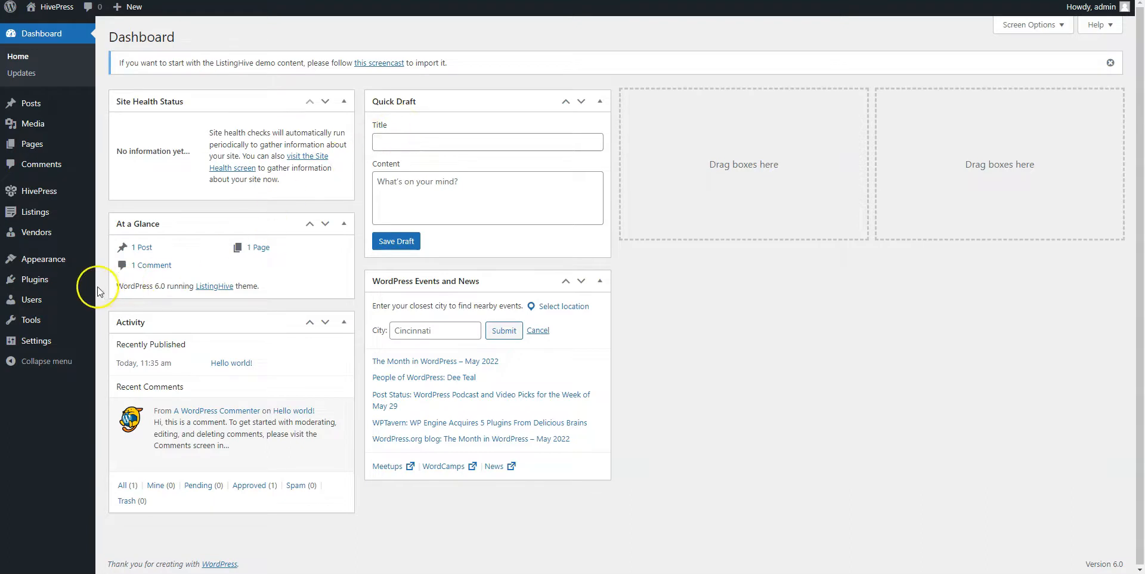
Find the One Click Demo Import plugin in the plugin directory, install it and activate it.
left_click(125, 298)
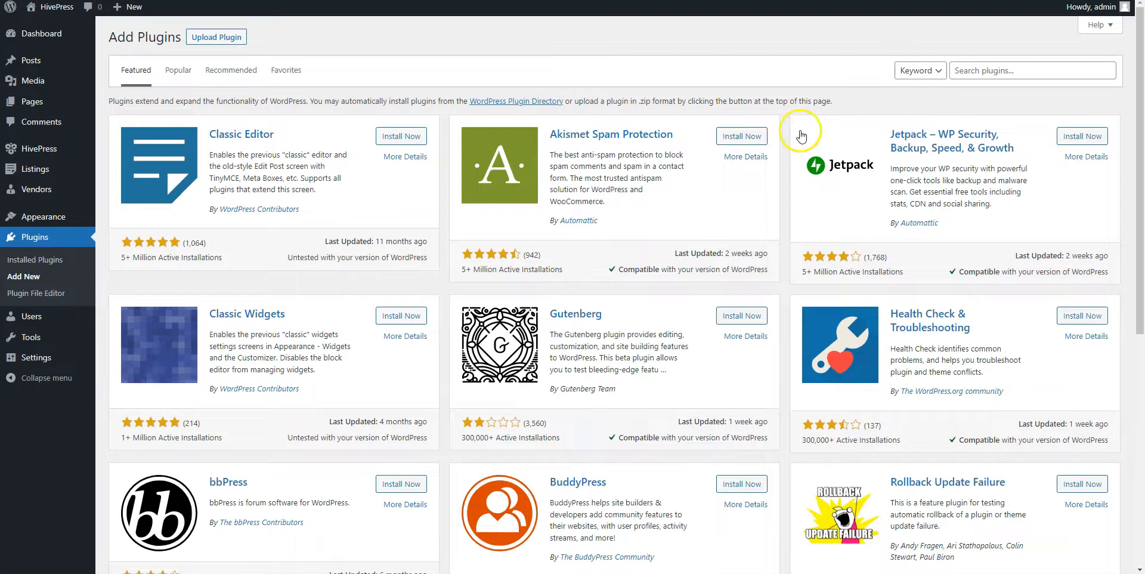
left_click(990, 73)
type("one click demo import")
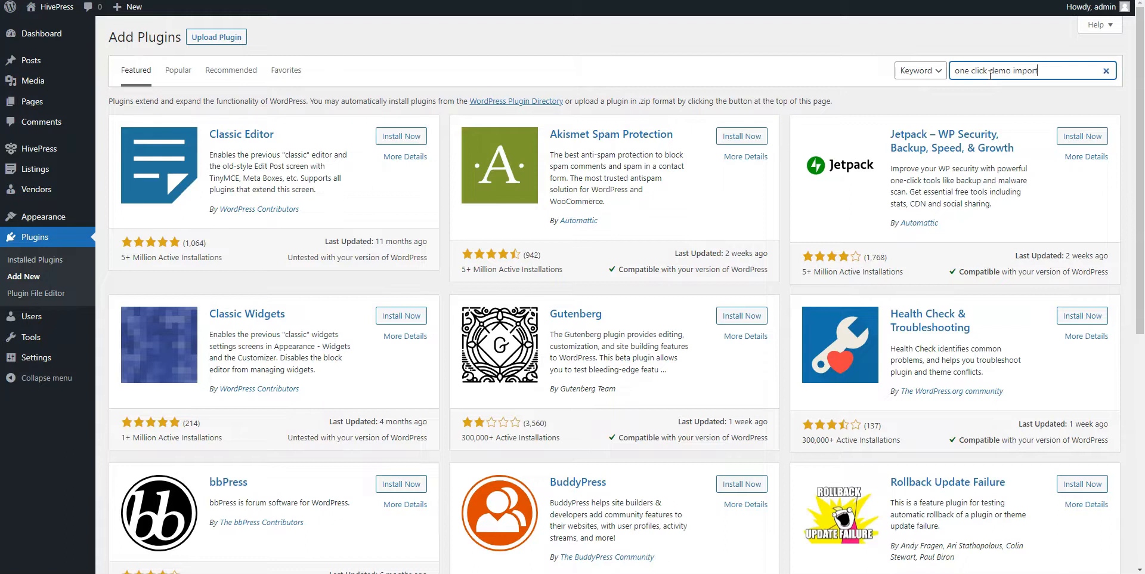
left_click(411, 140)
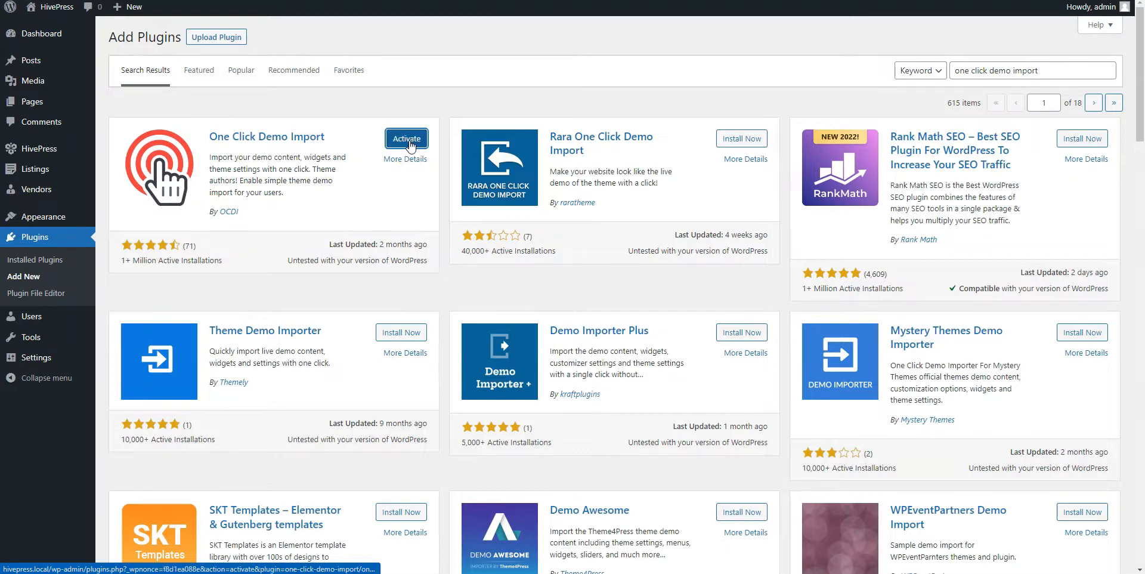
left_click(410, 143)
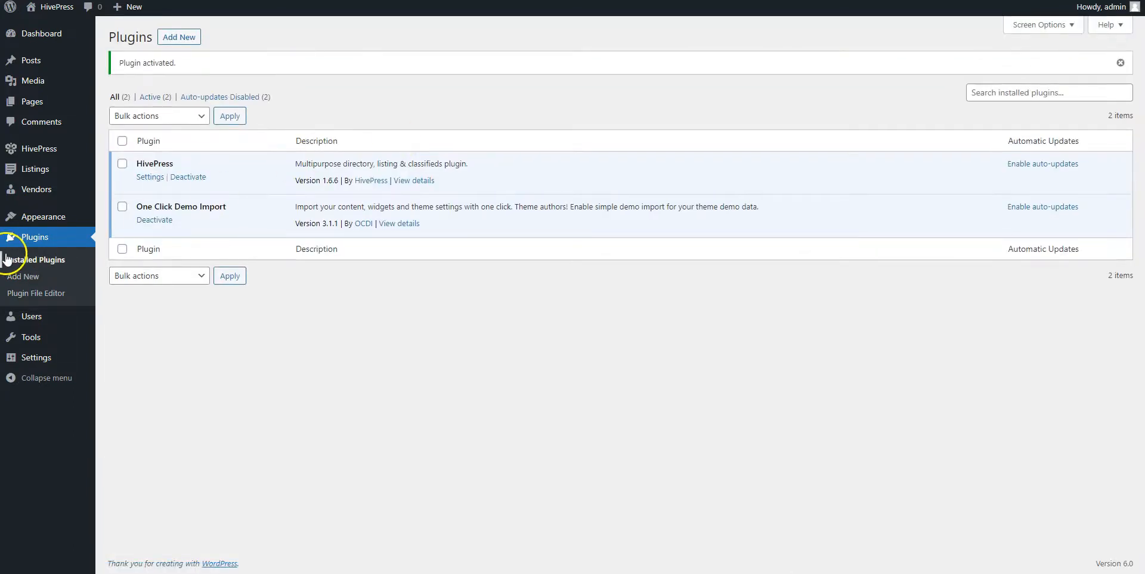
Select content.xml as the content file for the manual demo import of the ListingHive theme.
mouse_move(26, 216)
left_click(155, 304)
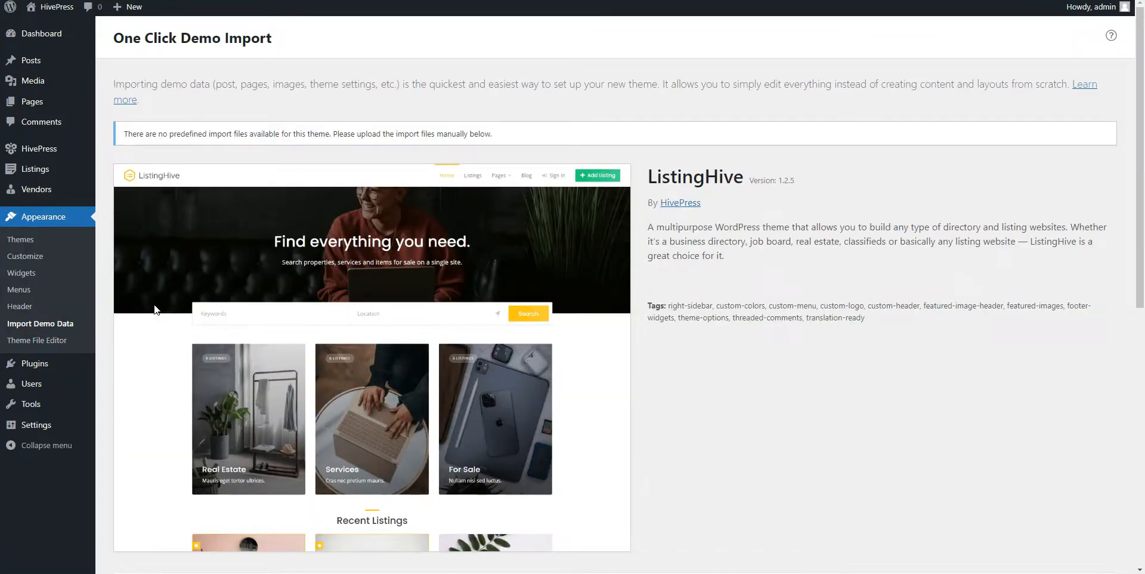
scroll(155, 309, "down", 7)
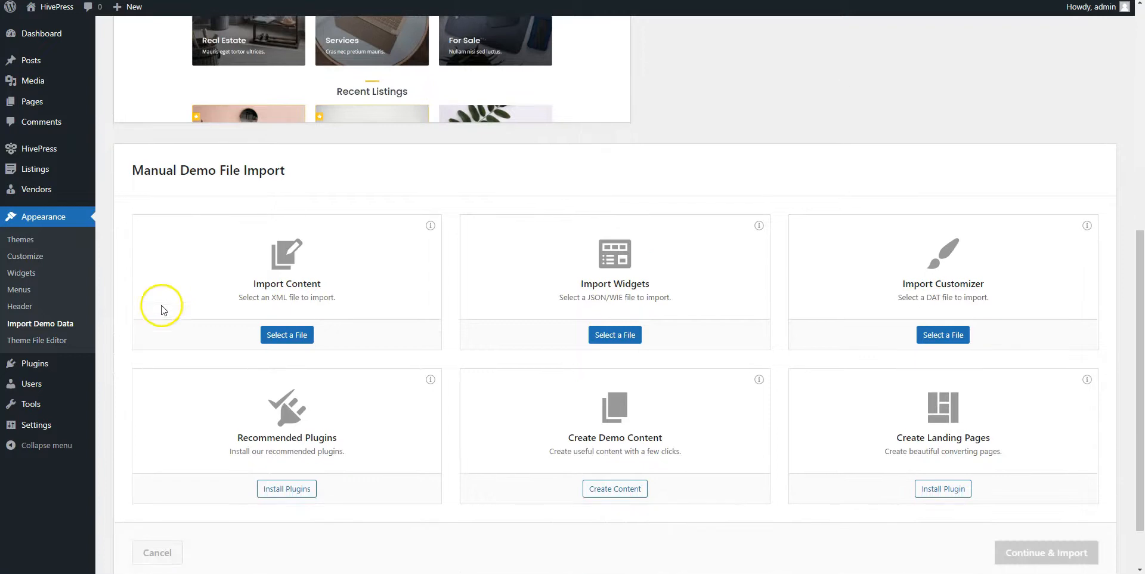
left_click(275, 334)
left_click(338, 173)
left_click(620, 358)
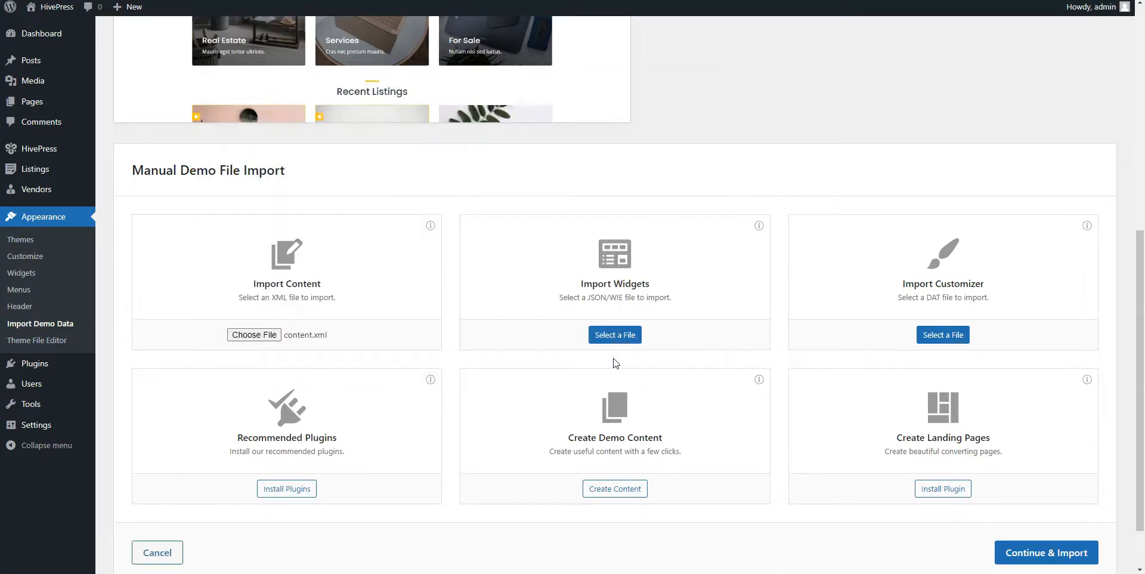
Select widgets.wie as the widgets file for the manual demo import.
left_click(615, 335)
left_click(490, 197)
left_click(628, 358)
Select customizer.dat as the customizer file and run the import of the ListingHive demo files.
left_click(923, 335)
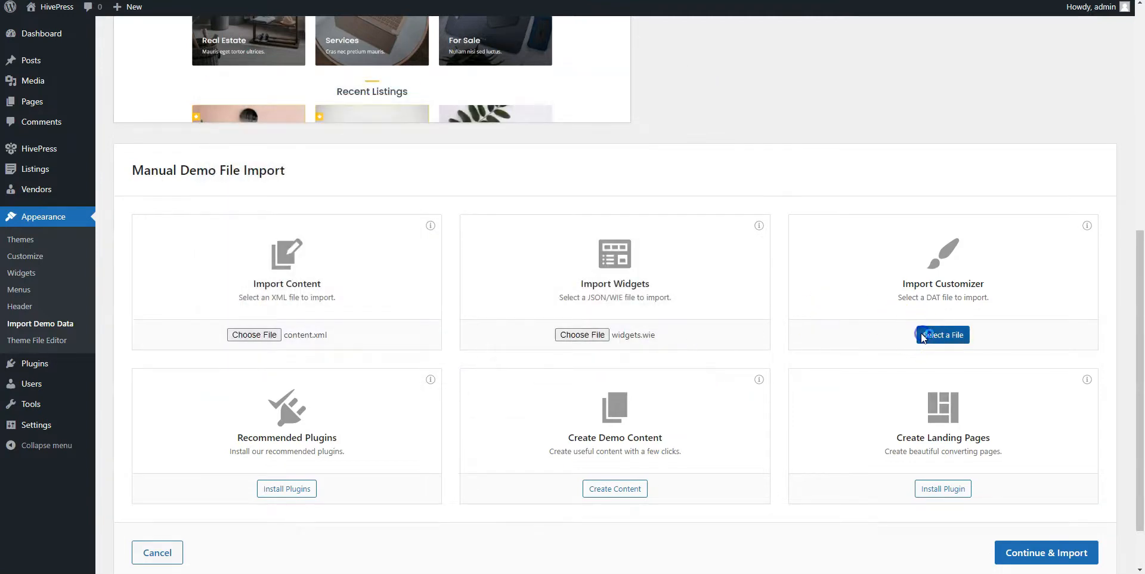
left_click(398, 194)
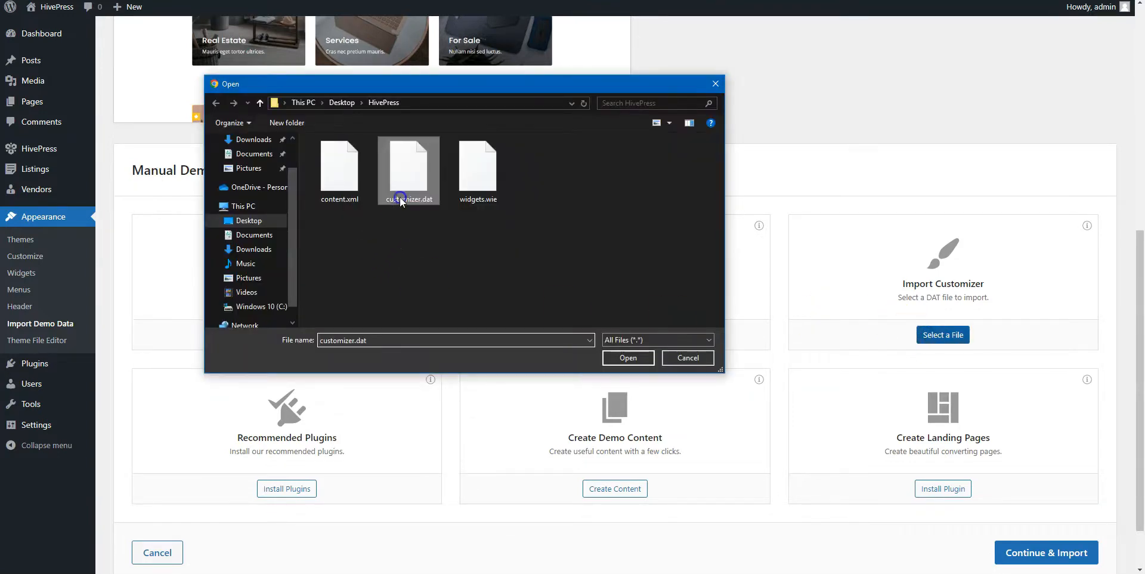
left_click(629, 360)
left_click(1042, 553)
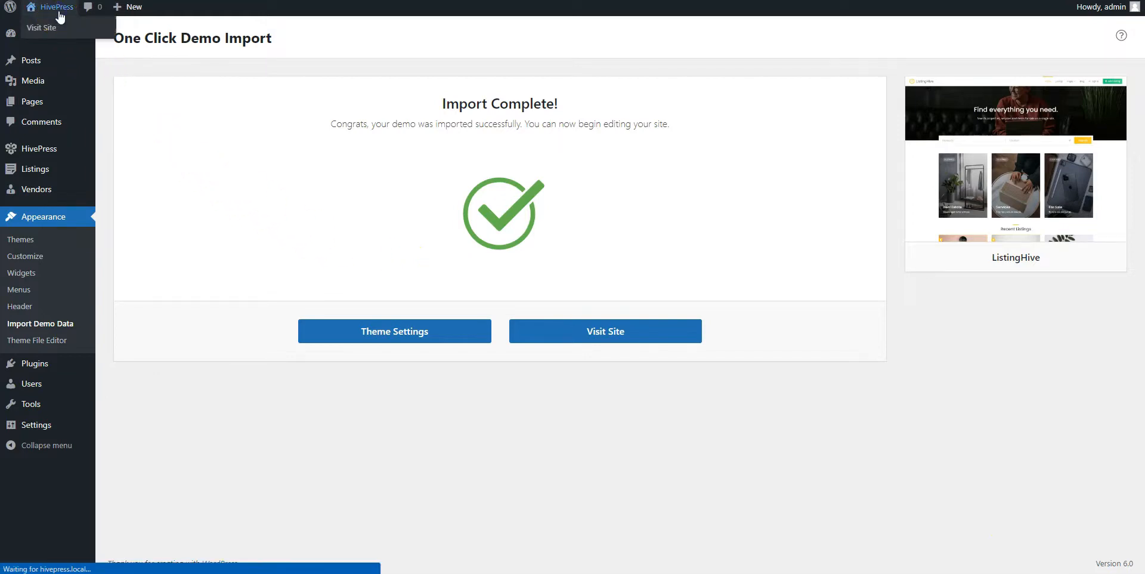
Visit the site's home page and review its imported categories, recent listings and footer.
scroll(159, 148, "down", 8)
scroll(158, 152, "down", 10)
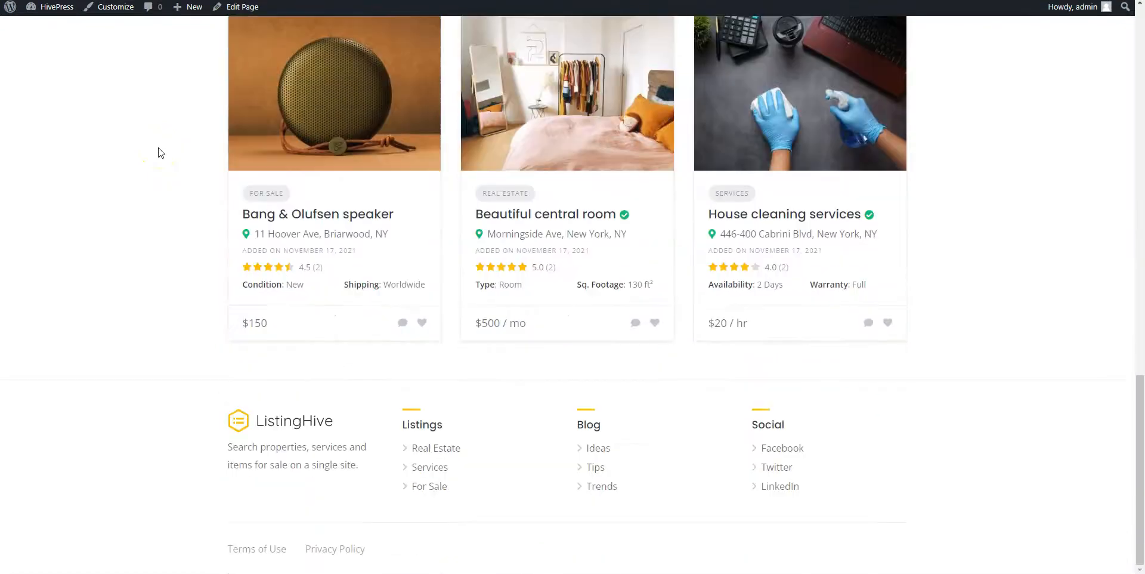
scroll(159, 152, "up", 14)
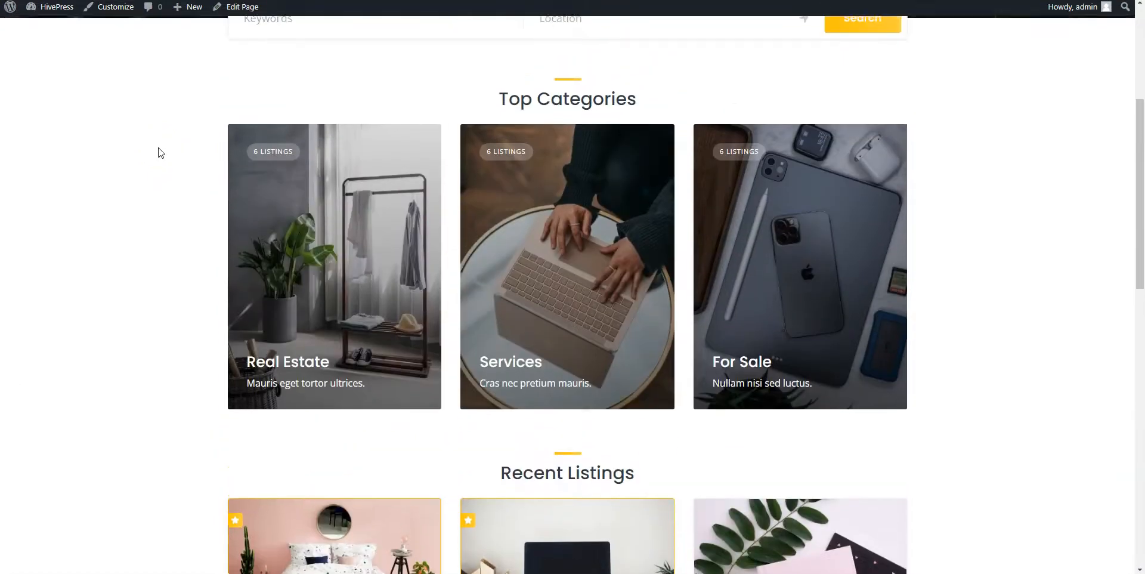
Open the For Sale category and examine its listings, search filters and map.
left_click(702, 210)
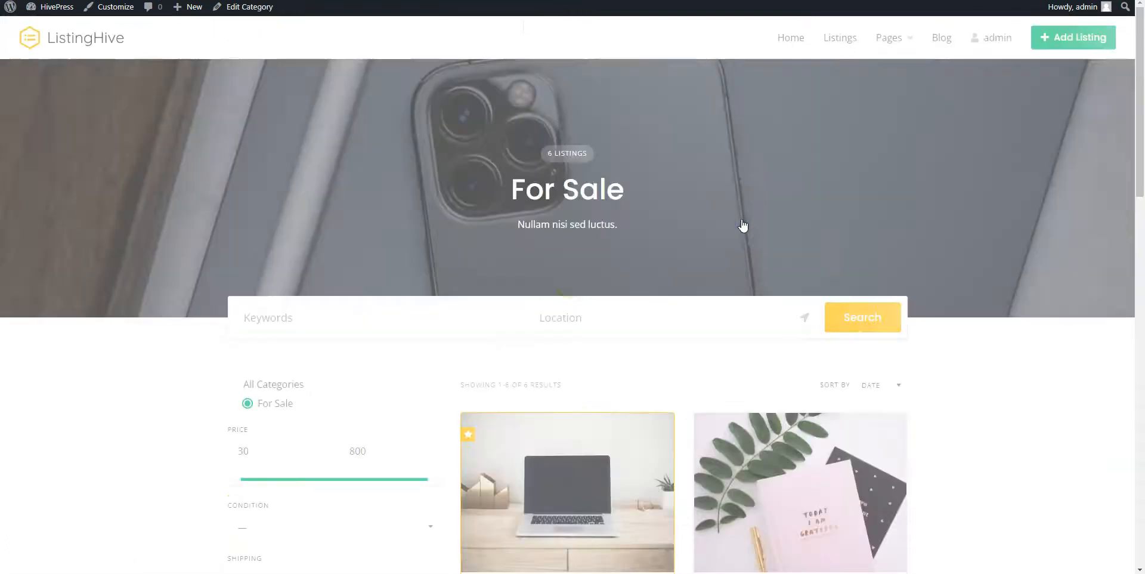
scroll(743, 225, "down", 4)
scroll(743, 225, "down", 11)
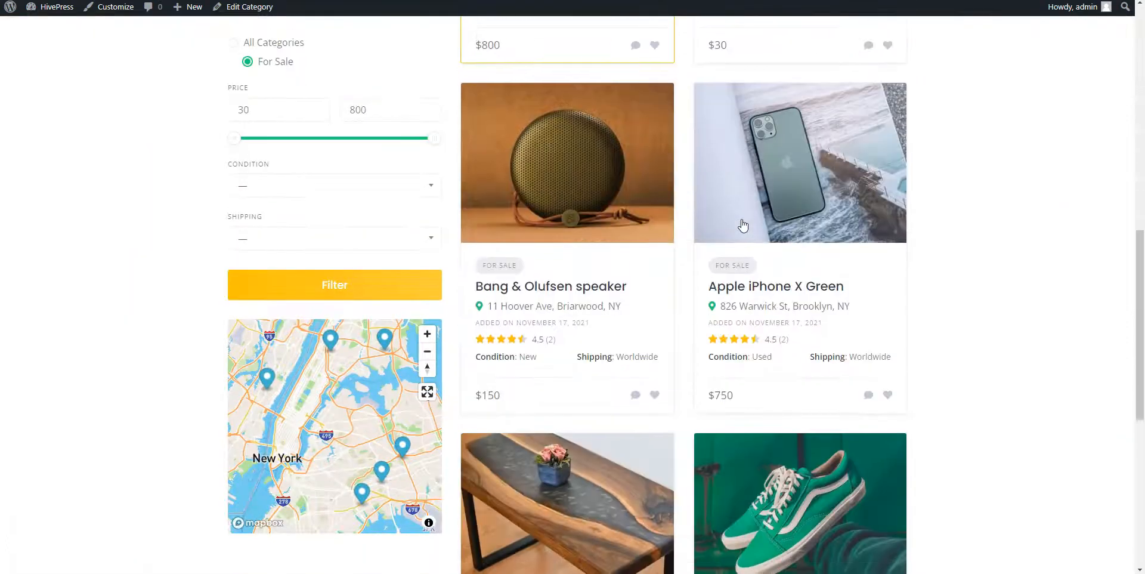
left_click(735, 221)
scroll(735, 222, "down", 4)
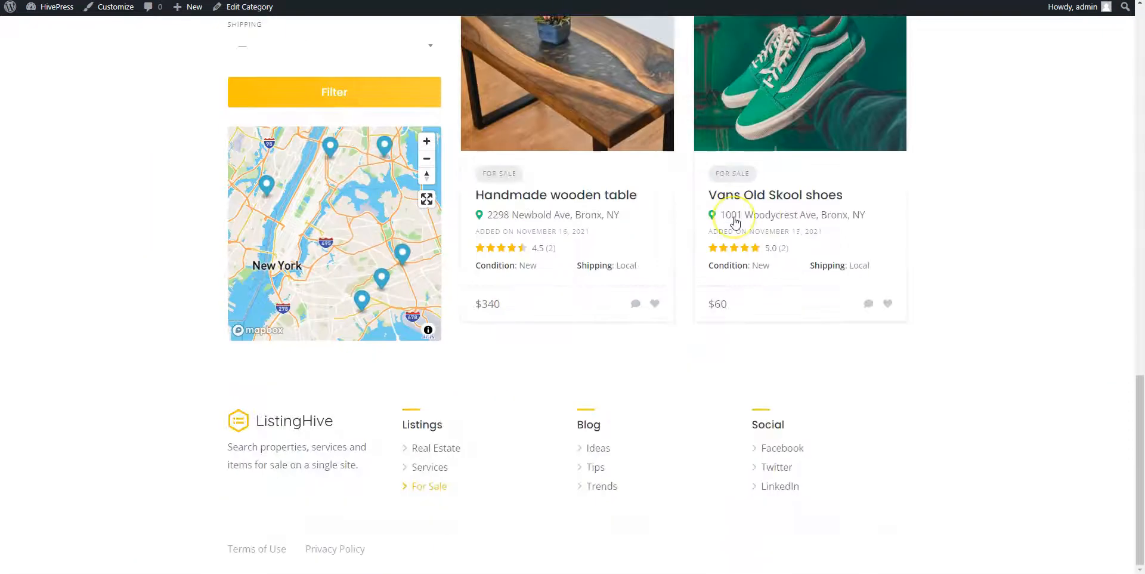
scroll(735, 222, "up", 19)
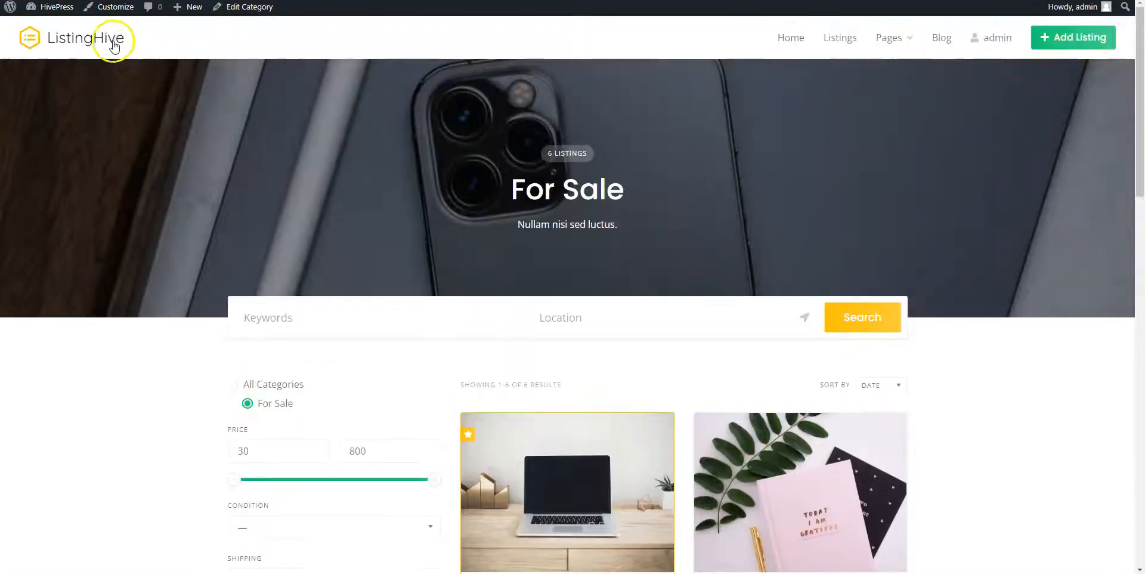